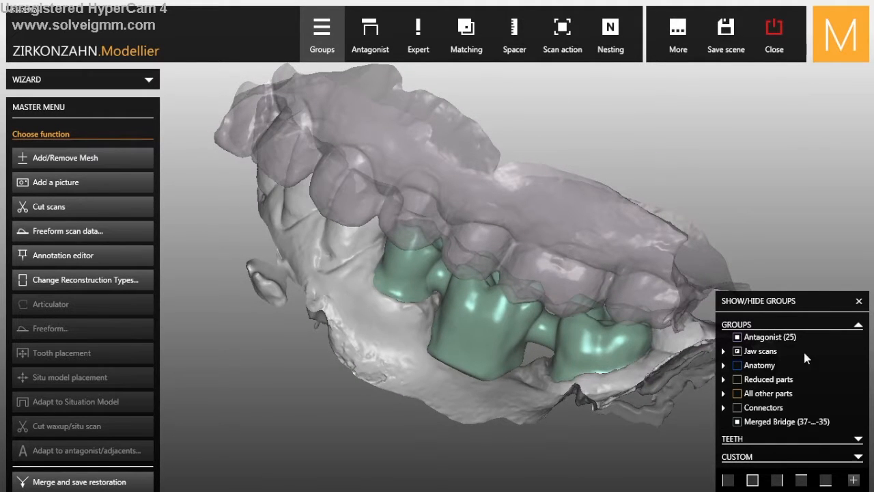
- Hide the antagonist and delete the merged bridge for teeth 37 to 35
{"action": "left_click", "coordinate": [737, 337]}
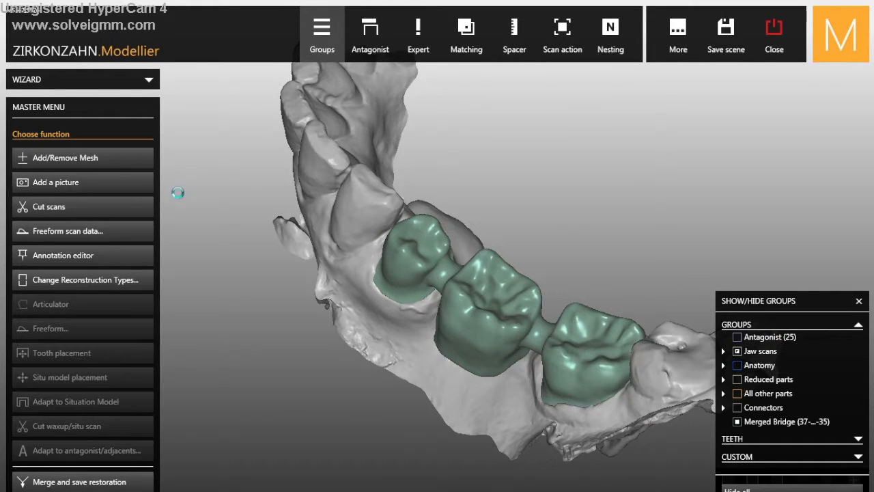
{"action": "right_click", "coordinate": [179, 197]}
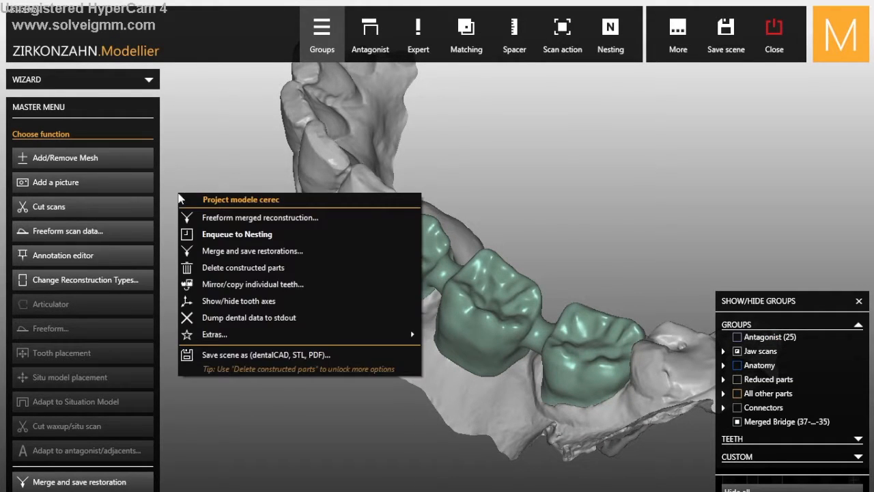
{"action": "left_click", "coordinate": [224, 267]}
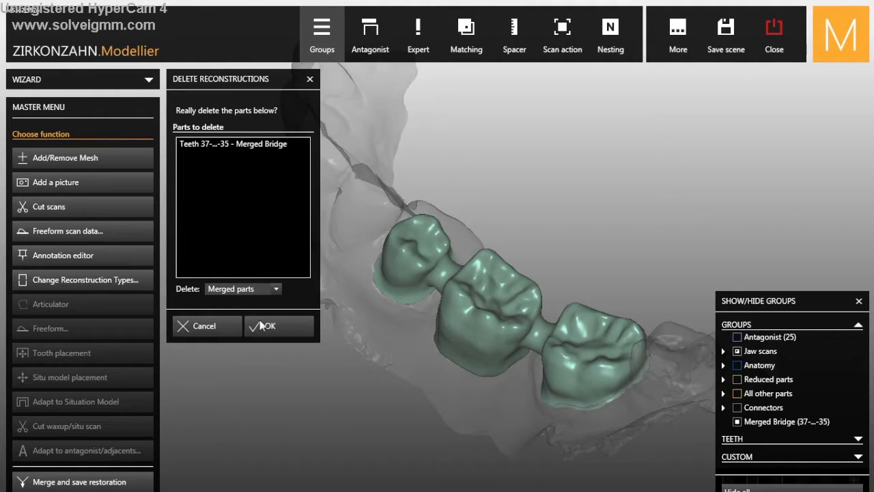
{"action": "left_click", "coordinate": [264, 326]}
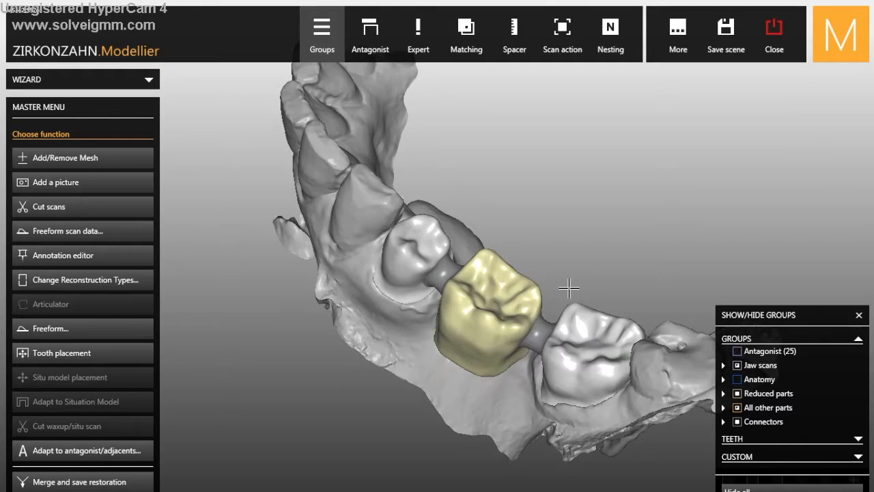
- Hide the jaw scans and delete the connector between teeth 37 and 36
{"action": "right_click_drag", "start_coordinate": [526, 196], "coordinate": [497, 244]}
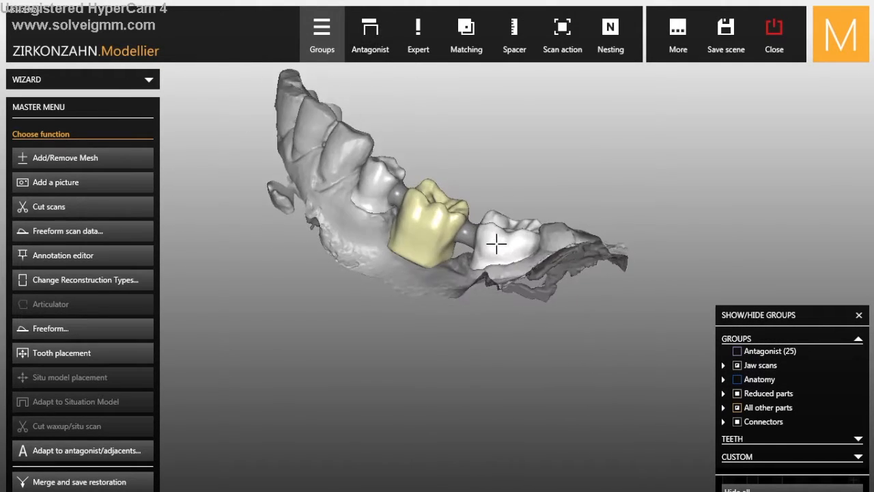
{"action": "left_click", "coordinate": [737, 366]}
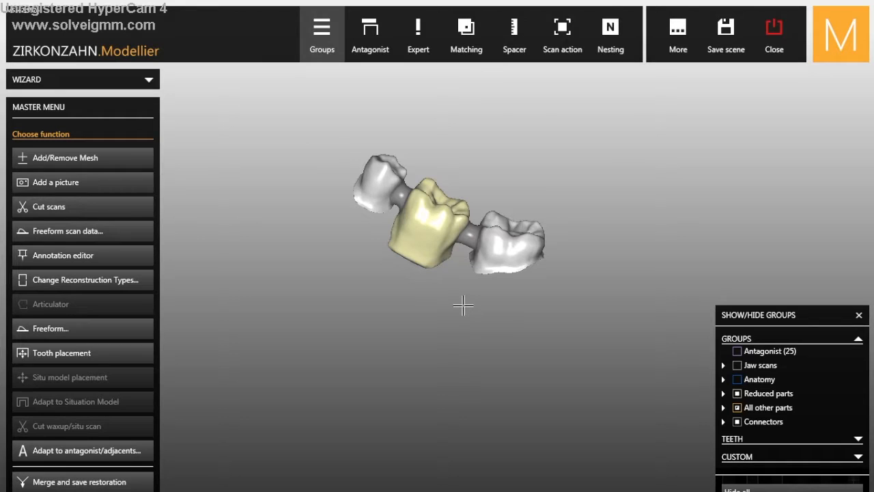
{"action": "scroll", "coordinate": [465, 294], "scroll_direction": "up", "scroll_amount": 3}
{"action": "scroll", "coordinate": [465, 294], "scroll_direction": "up", "scroll_amount": 3}
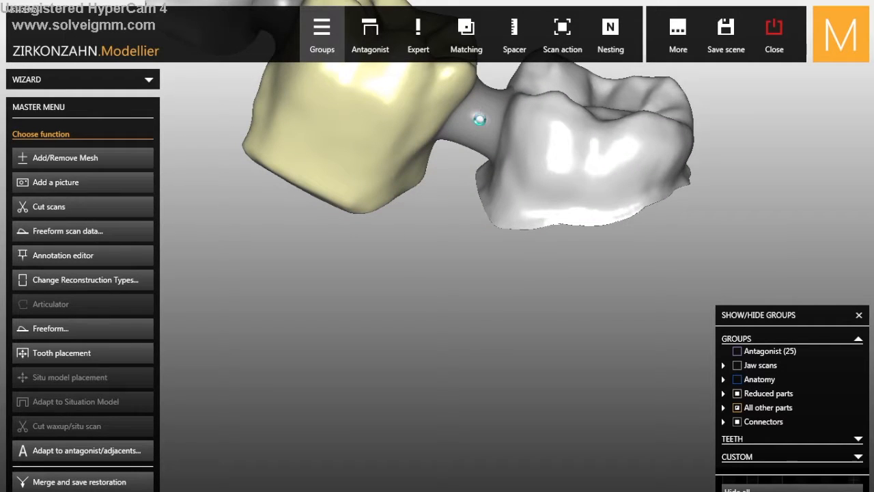
{"action": "right_click", "coordinate": [480, 119]}
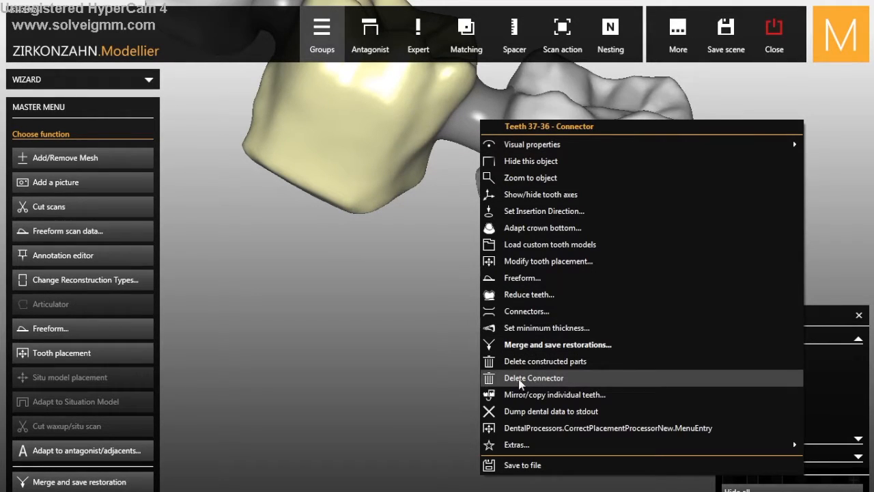
{"action": "left_click", "coordinate": [541, 377]}
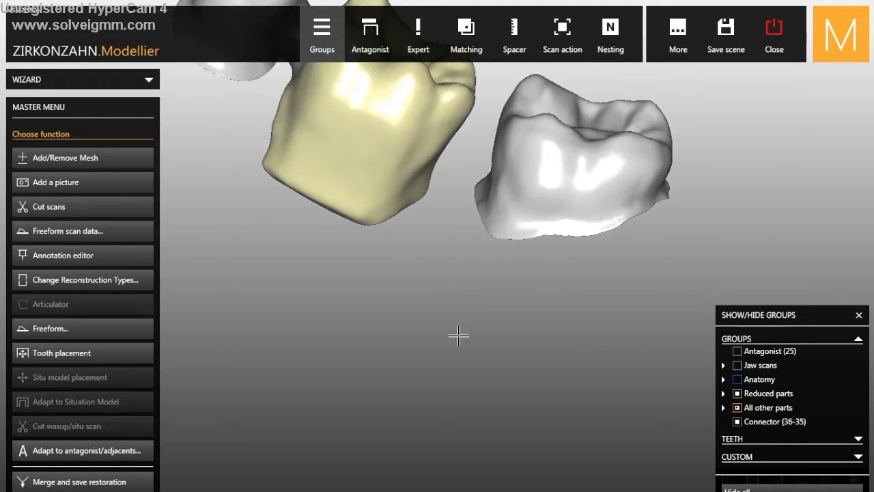
- Merge and save the restorations with tooth 37 separate from bridge 36-35, keeping the previously saved files
{"action": "right_click", "coordinate": [244, 170]}
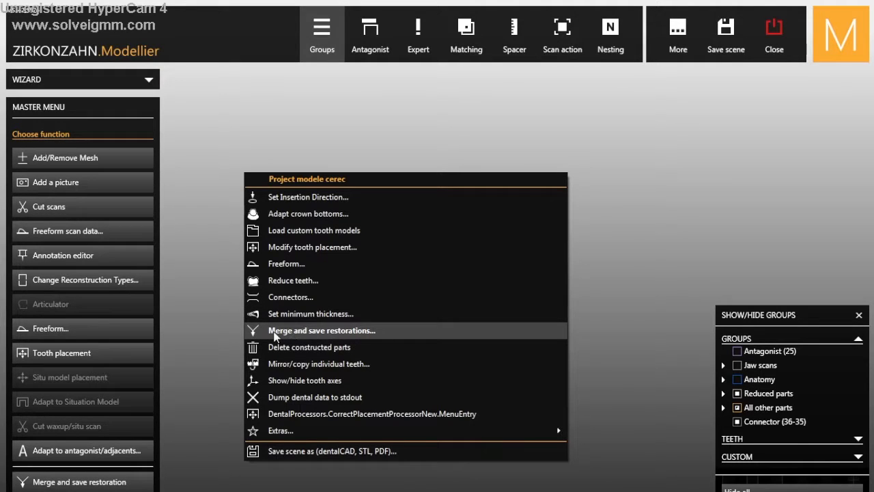
{"action": "left_click", "coordinate": [351, 334]}
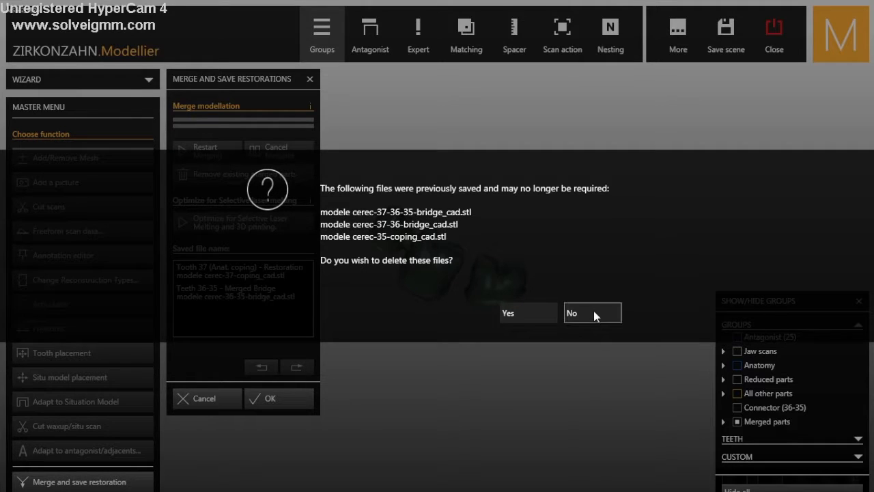
{"action": "left_click", "coordinate": [595, 313]}
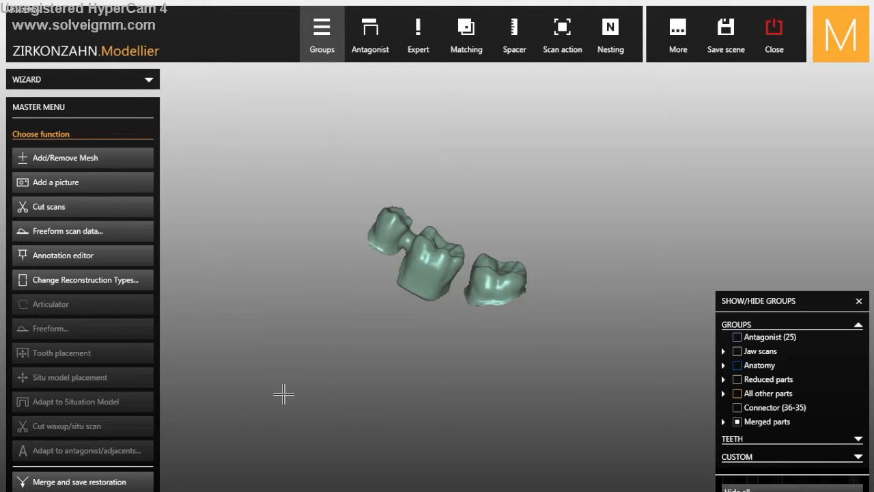
- Start freeforming the merged reconstruction, hide the antagonist, and open the attachment library for a new attachment
{"action": "right_click_drag", "start_coordinate": [429, 316], "coordinate": [423, 329]}
{"action": "scroll", "coordinate": [295, 303], "scroll_direction": "up", "scroll_amount": 4}
{"action": "right_click_drag", "start_coordinate": [295, 304], "coordinate": [321, 300]}
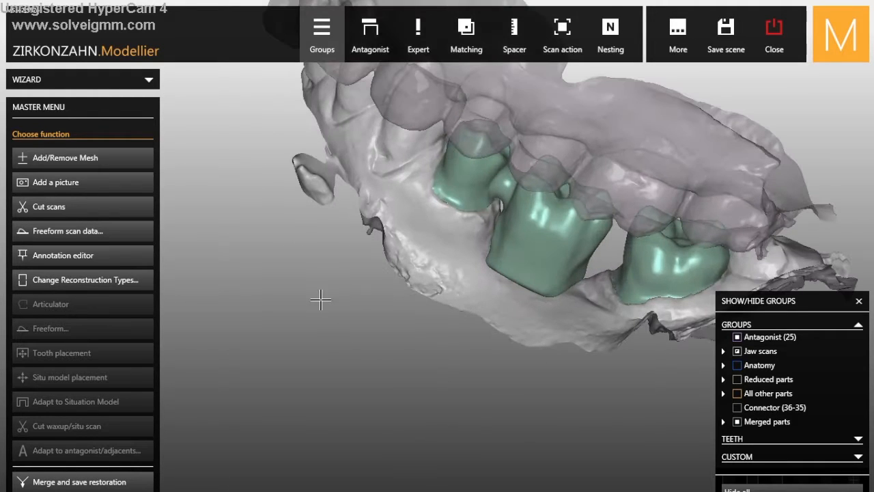
{"action": "right_click", "coordinate": [250, 225]}
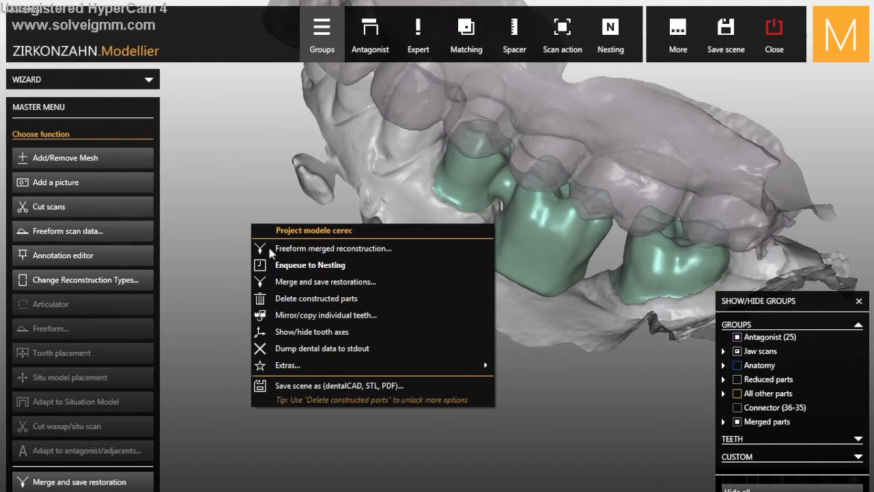
{"action": "left_click", "coordinate": [334, 246]}
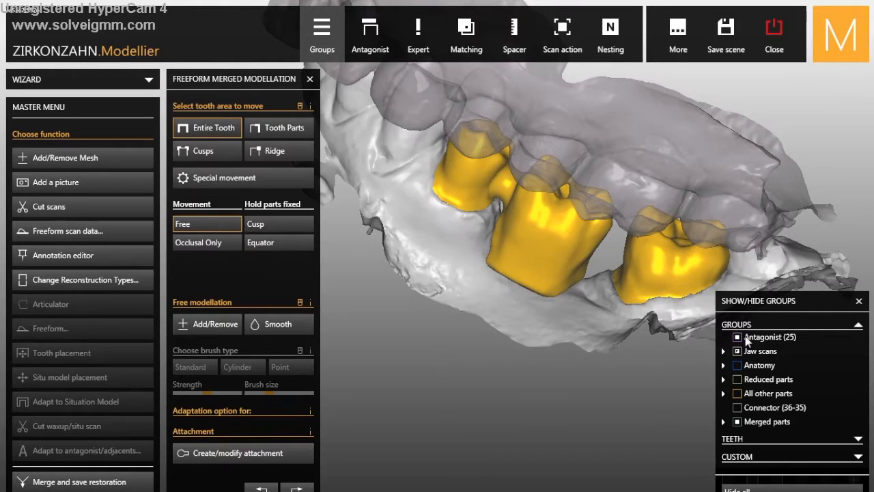
{"action": "left_click", "coordinate": [737, 337]}
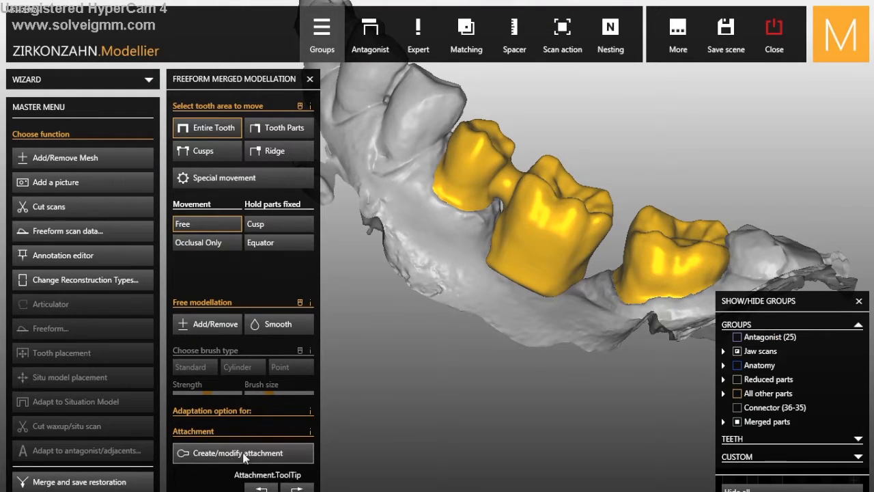
{"action": "left_click_drag", "start_coordinate": [234, 81], "coordinate": [196, 27]}
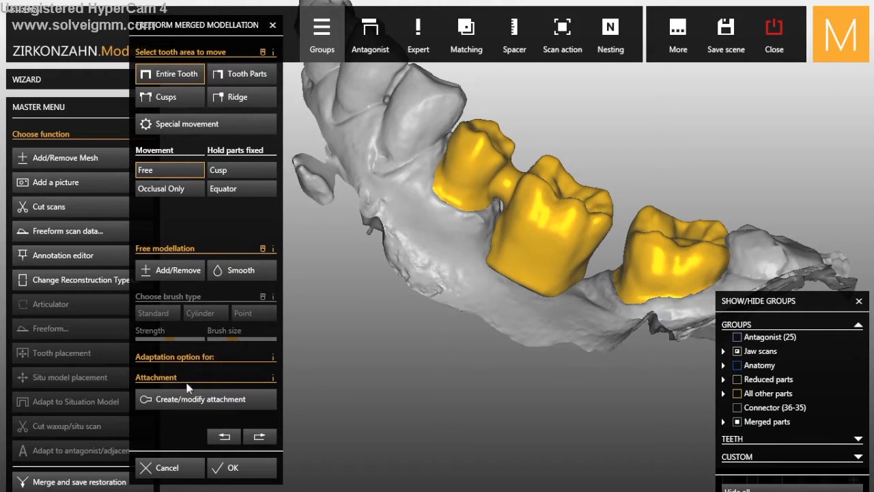
{"action": "left_click", "coordinate": [190, 402]}
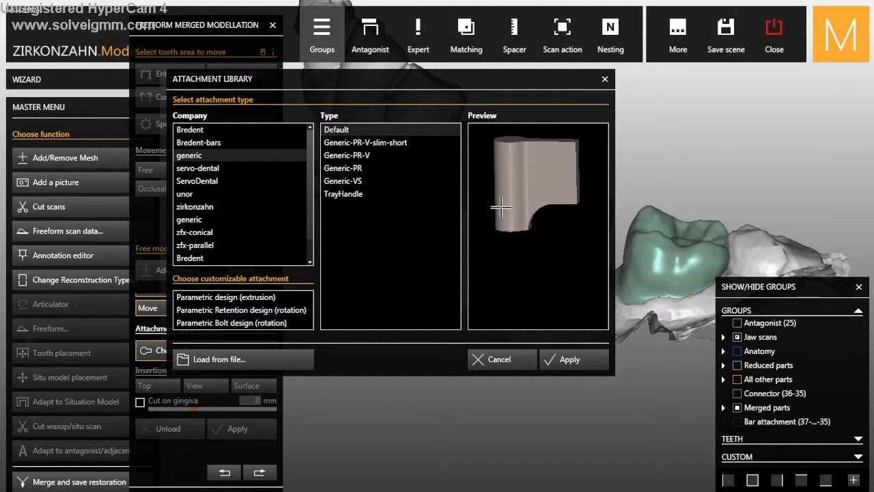
- Choose the Bredent-bars attachment Vario-Soft_3_mini_sv-6mm and move the library window clear of the model
{"action": "scroll", "coordinate": [499, 217], "scroll_direction": "down", "scroll_amount": 1}
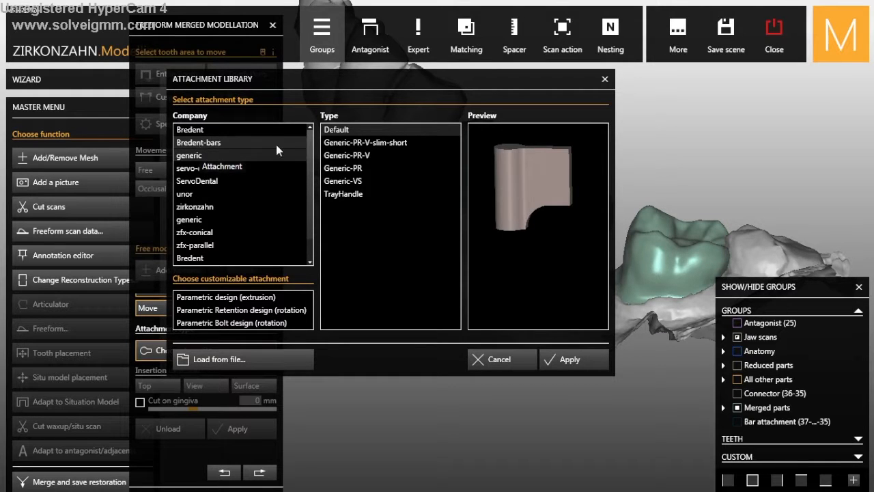
{"action": "left_click", "coordinate": [209, 144]}
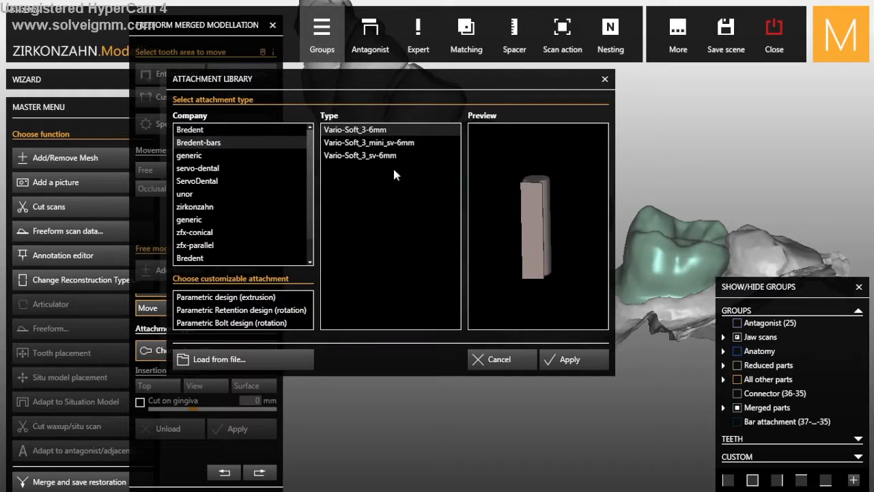
{"action": "left_click_drag", "start_coordinate": [537, 203], "coordinate": [535, 212]}
{"action": "mouse_move", "coordinate": [535, 210]}
{"action": "right_mouse_down"}
{"action": "mouse_move", "coordinate": [535, 220]}
{"action": "mouse_move", "coordinate": [535, 208]}
{"action": "right_mouse_up"}
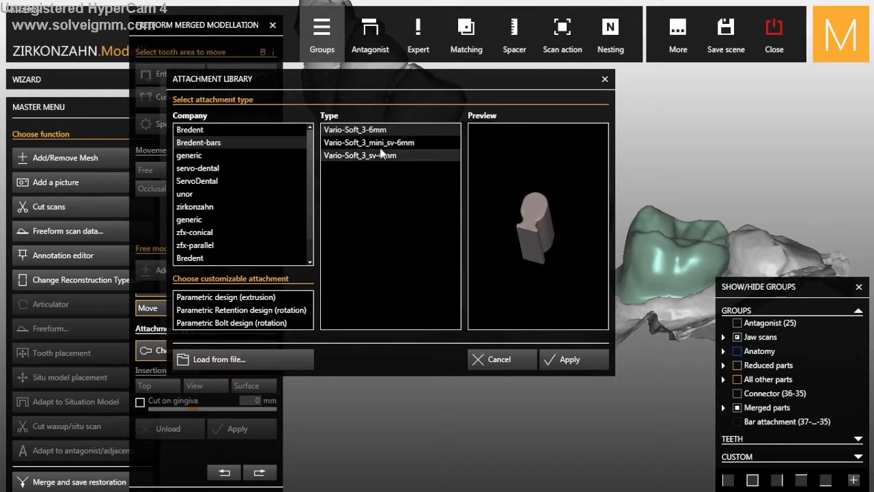
{"action": "left_click", "coordinate": [366, 144]}
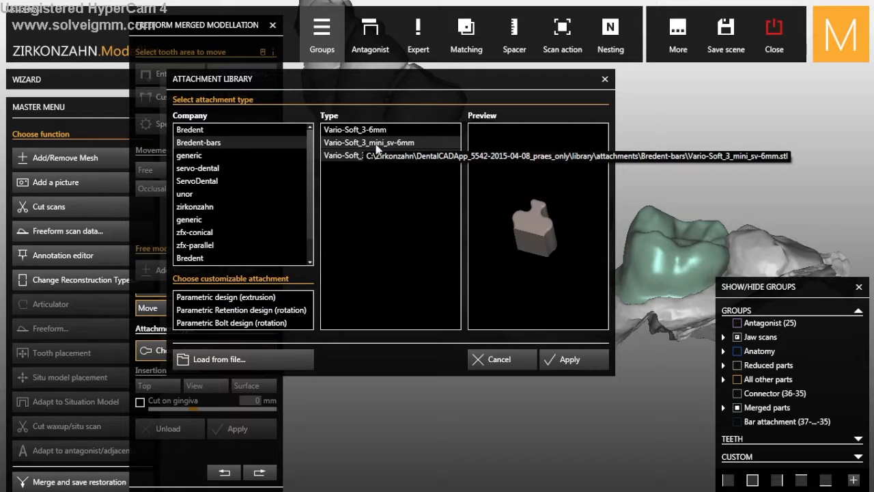
{"action": "left_click", "coordinate": [377, 148]}
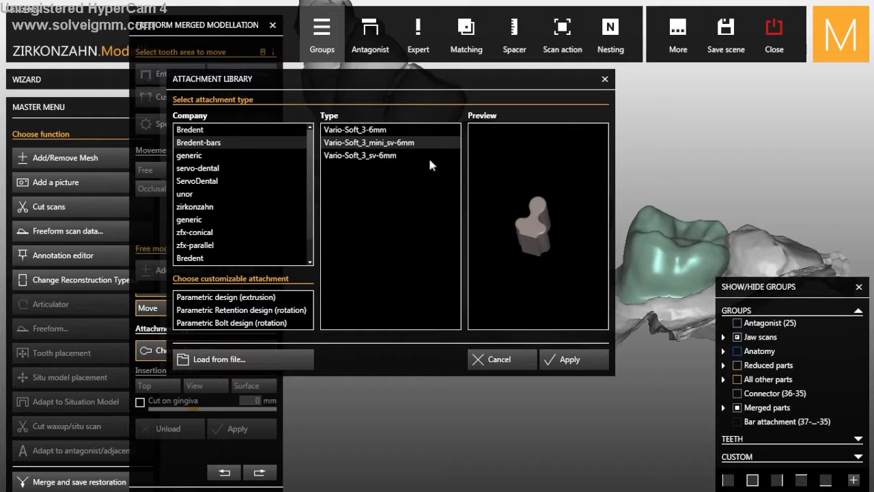
{"action": "mouse_move", "coordinate": [529, 249]}
{"action": "right_mouse_down"}
{"action": "mouse_move", "coordinate": [533, 236]}
{"action": "mouse_move", "coordinate": [528, 249]}
{"action": "right_mouse_up"}
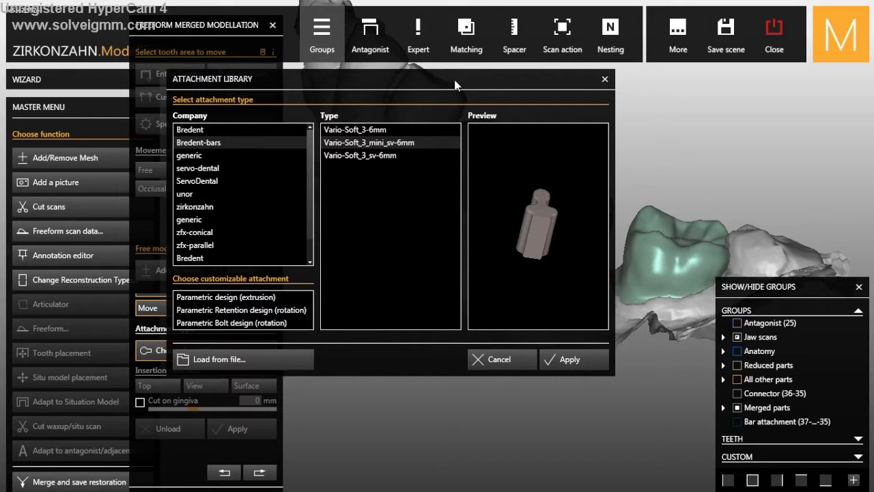
{"action": "left_click_drag", "start_coordinate": [456, 85], "coordinate": [295, 76]}
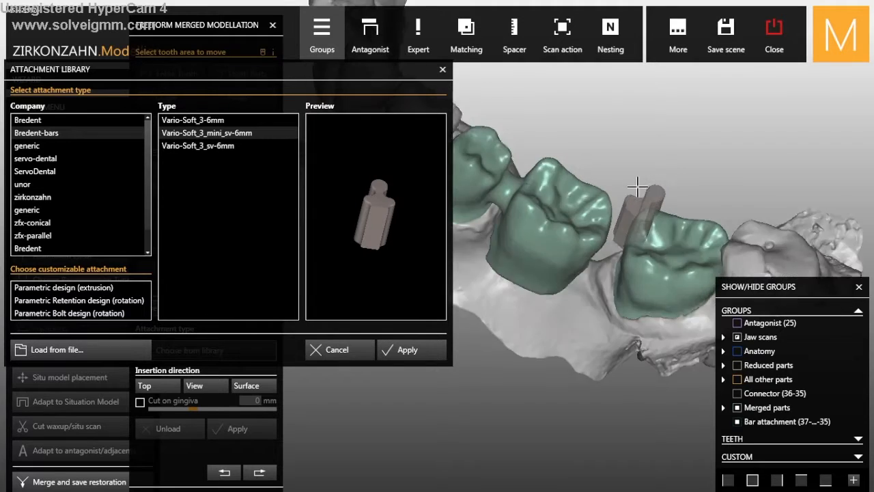
- Place the chosen attachment on the side of the tooth 37 crown that faces tooth 36
{"action": "right_click_drag", "start_coordinate": [637, 187], "coordinate": [638, 189]}
{"action": "left_click", "coordinate": [617, 242]}
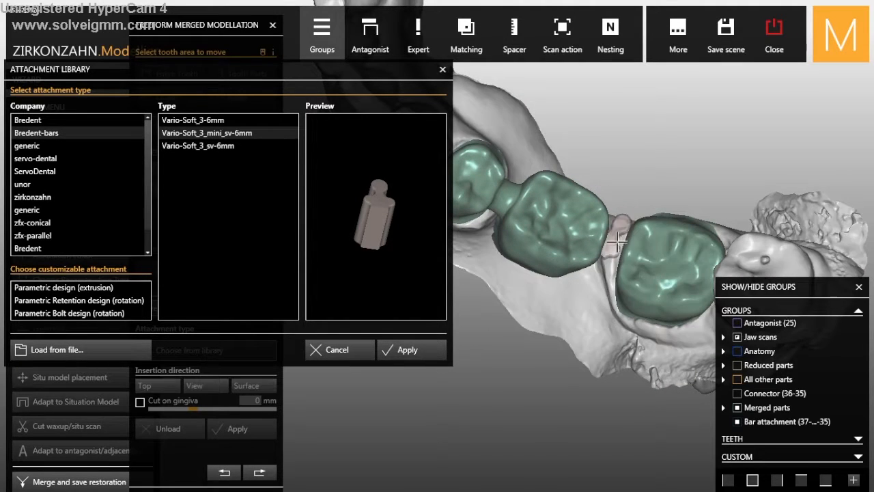
{"action": "right_click_drag", "start_coordinate": [640, 262], "coordinate": [638, 251]}
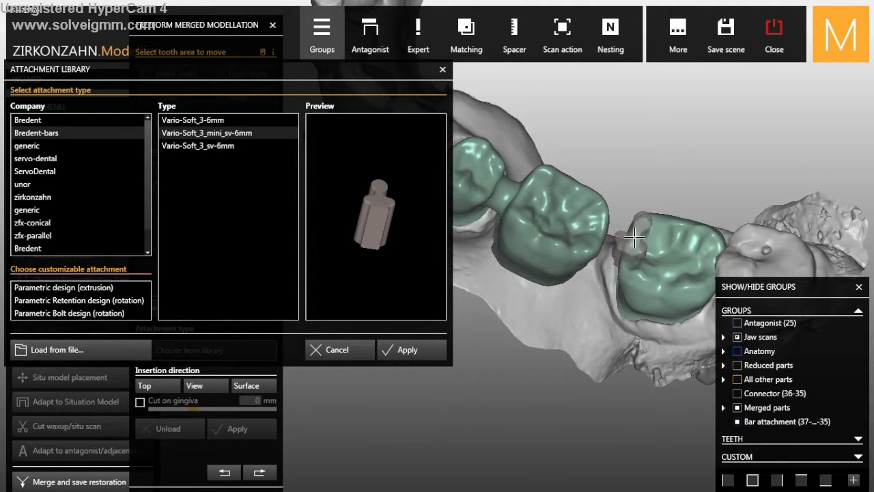
{"action": "right_click", "coordinate": [640, 239]}
{"action": "left_click", "coordinate": [651, 177]}
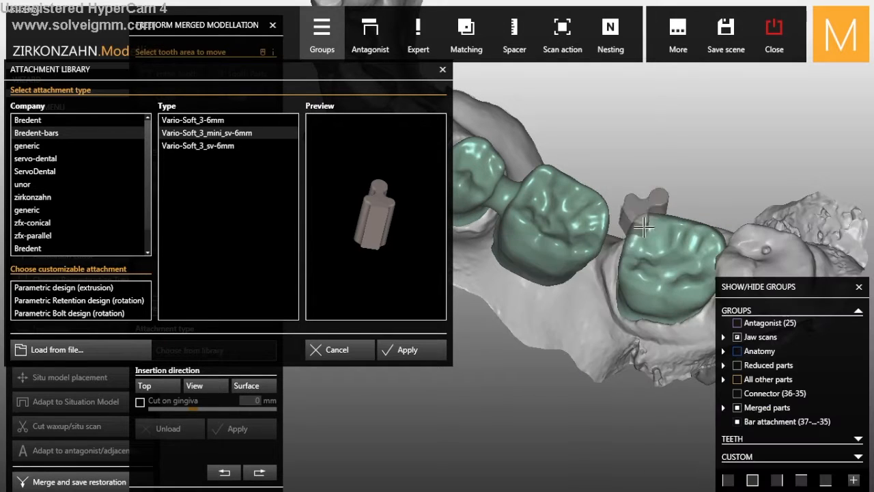
{"action": "left_click", "coordinate": [638, 244]}
{"action": "right_click_drag", "start_coordinate": [638, 244], "coordinate": [642, 222]}
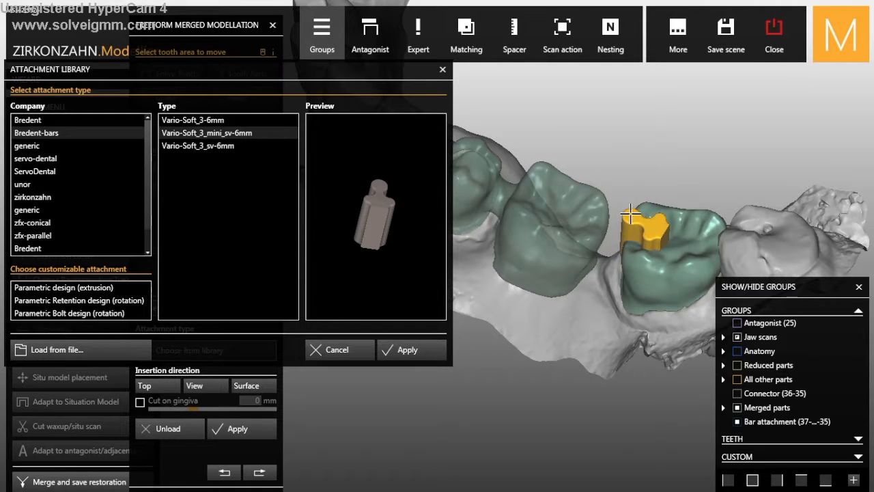
- Position the attachment upright in the gap between crowns 37 and 36, accept the library choice, and apply the attachment
{"action": "right_click_drag", "start_coordinate": [630, 215], "coordinate": [642, 181]}
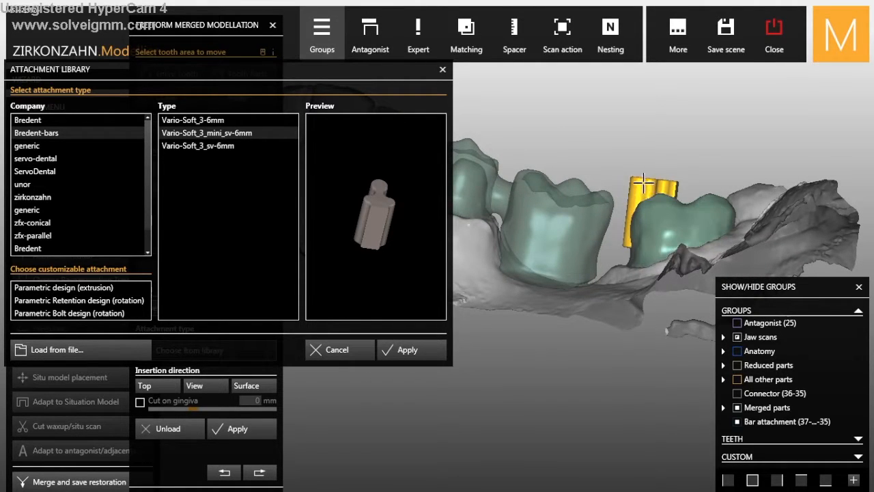
{"action": "right_click_drag", "start_coordinate": [638, 213], "coordinate": [636, 224]}
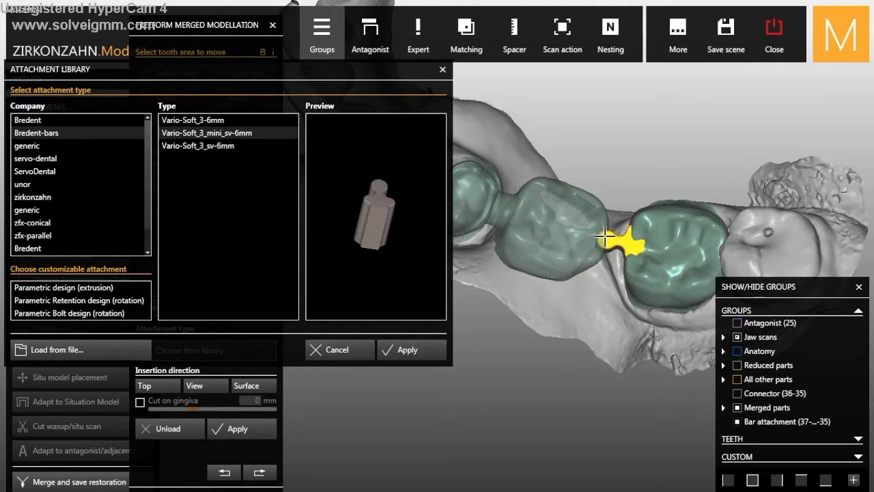
{"action": "right_click_drag", "start_coordinate": [628, 294], "coordinate": [625, 249]}
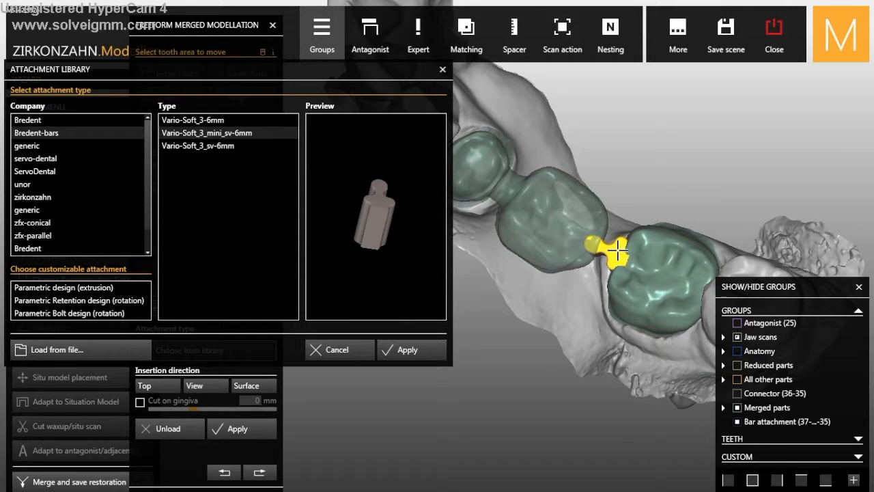
{"action": "mouse_move", "coordinate": [625, 284]}
{"action": "right_mouse_down"}
{"action": "mouse_move", "coordinate": [635, 273]}
{"action": "mouse_move", "coordinate": [633, 299]}
{"action": "right_mouse_up"}
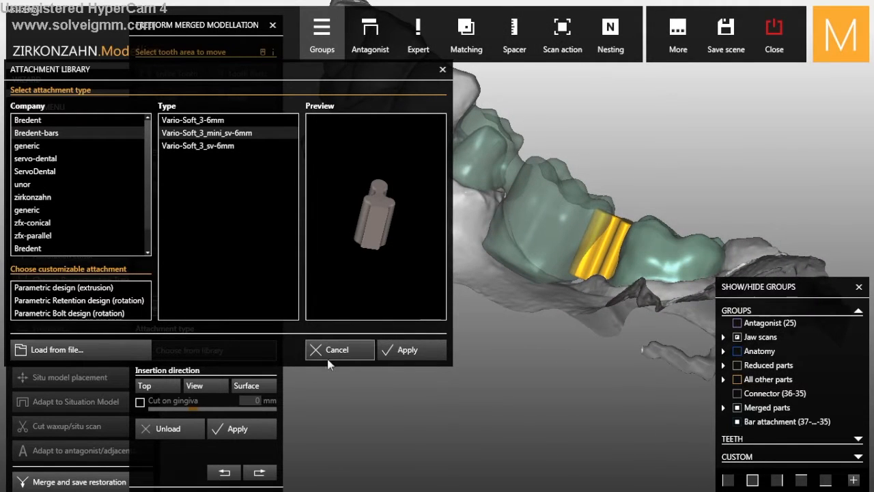
{"action": "left_click", "coordinate": [407, 349]}
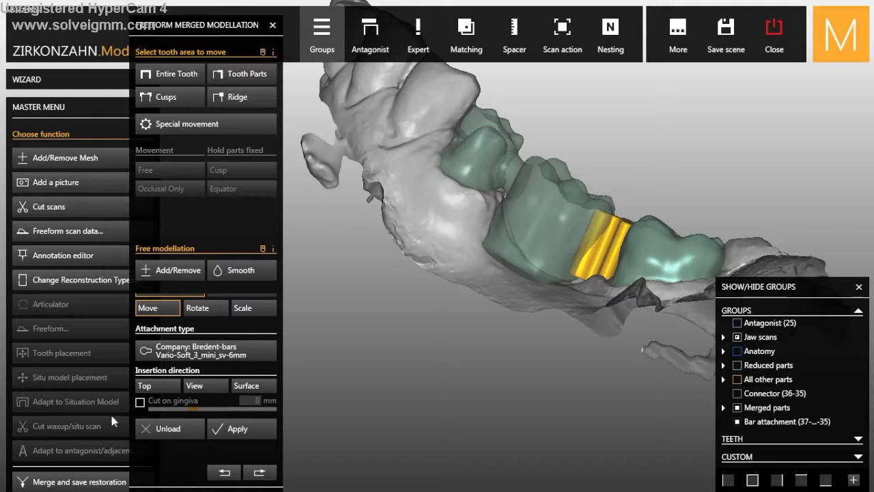
{"action": "left_click", "coordinate": [239, 432]}
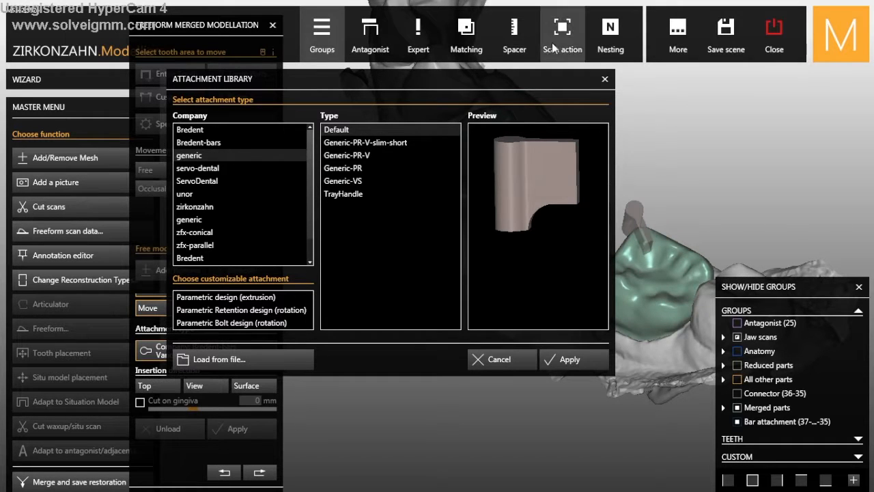
- Move the library window clear of the model and place the generic Default attachment on the tooth 37 crown, facing tooth 36
{"action": "left_click_drag", "start_coordinate": [548, 82], "coordinate": [403, 95]}
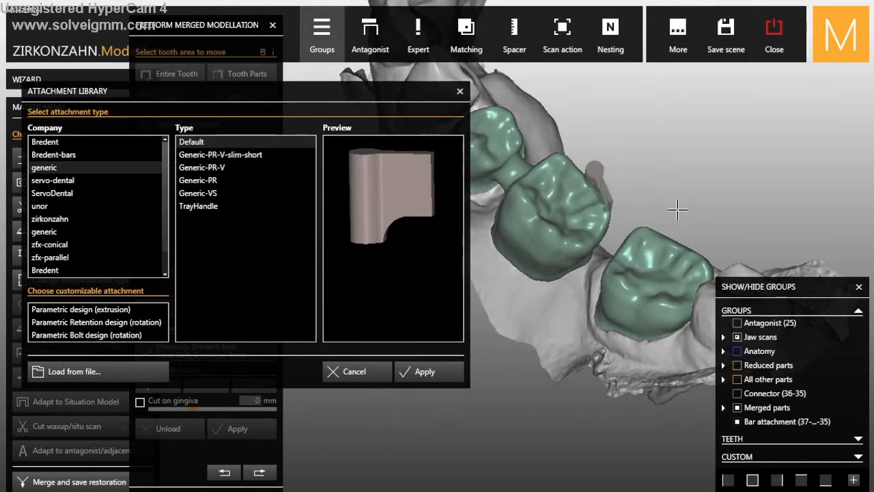
{"action": "scroll", "coordinate": [664, 242], "scroll_direction": "down", "scroll_amount": 5}
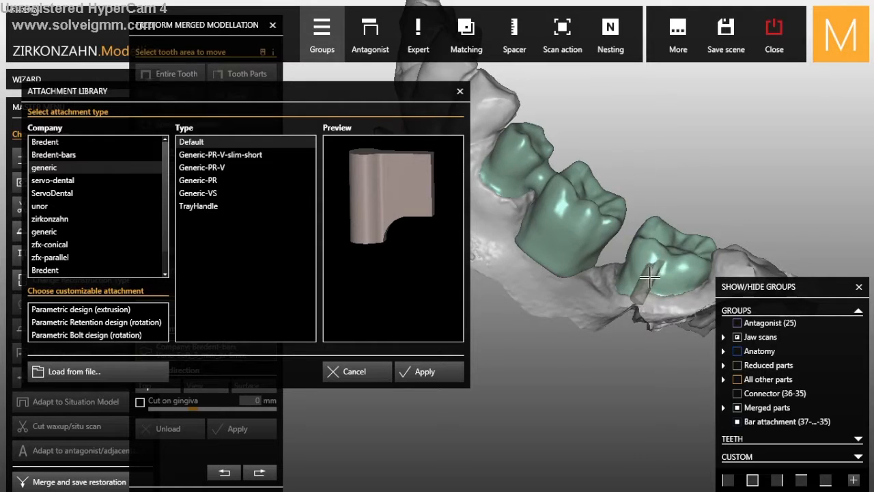
{"action": "scroll", "coordinate": [645, 280], "scroll_direction": "up", "scroll_amount": 6}
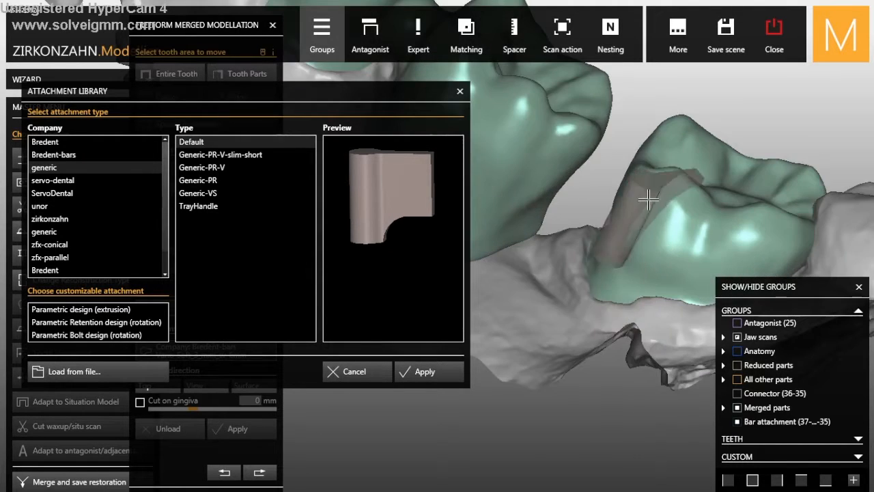
{"action": "right_click_drag", "start_coordinate": [646, 205], "coordinate": [620, 209]}
{"action": "mouse_move", "coordinate": [621, 209]}
{"action": "left_mouse_down"}
{"action": "mouse_move", "coordinate": [599, 205]}
{"action": "mouse_move", "coordinate": [612, 207]}
{"action": "left_mouse_up"}
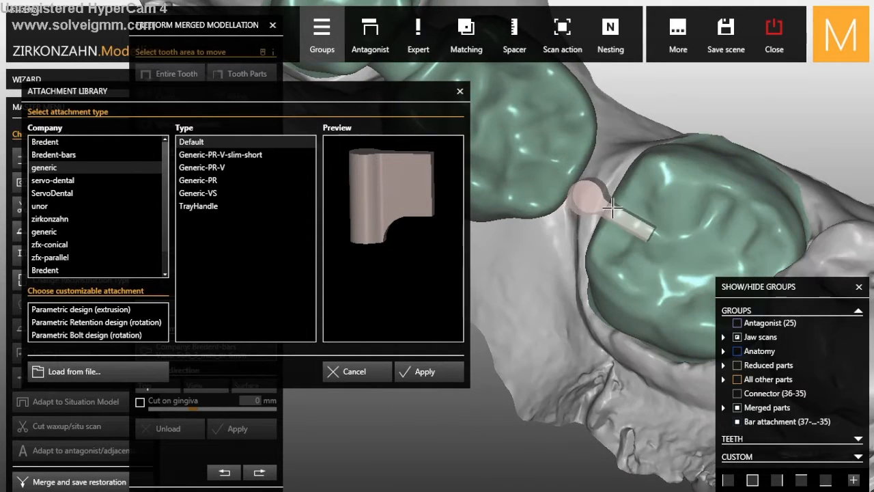
{"action": "left_click", "coordinate": [613, 208]}
- Shift the placed attachment within the gap so its cylinder sits inside crown 36 and its arm reaches crown 37
{"action": "right_click_drag", "start_coordinate": [634, 274], "coordinate": [616, 182]}
{"action": "scroll", "coordinate": [642, 216], "scroll_direction": "up", "scroll_amount": 2}
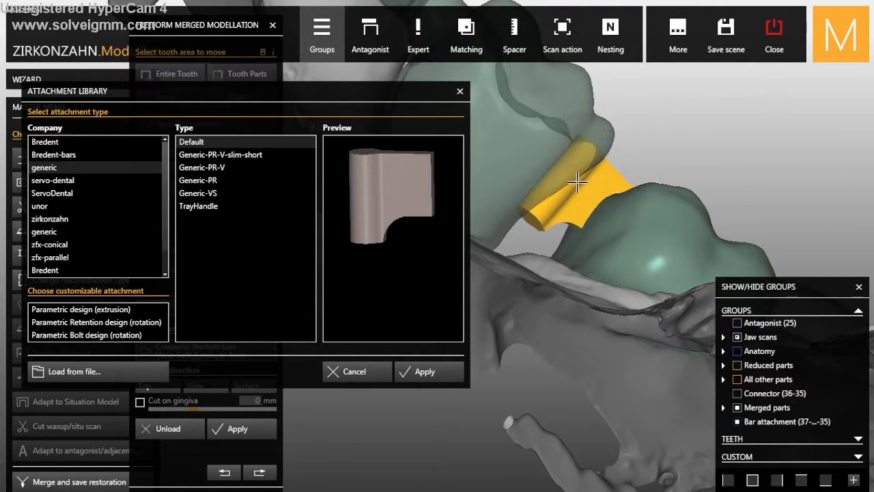
{"action": "mouse_move", "coordinate": [634, 192]}
{"action": "right_mouse_down"}
{"action": "mouse_move", "coordinate": [632, 222]}
{"action": "mouse_move", "coordinate": [634, 196]}
{"action": "mouse_move", "coordinate": [591, 200]}
{"action": "right_mouse_up"}
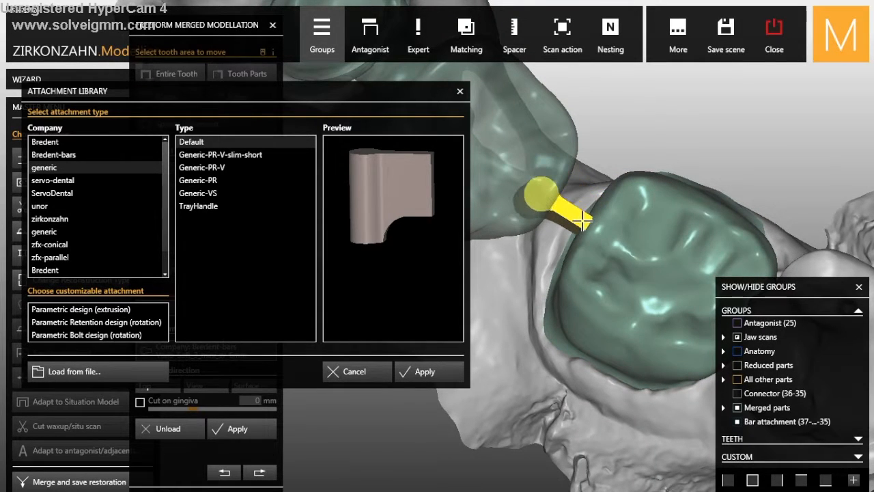
{"action": "right_click_drag", "start_coordinate": [584, 289], "coordinate": [572, 228]}
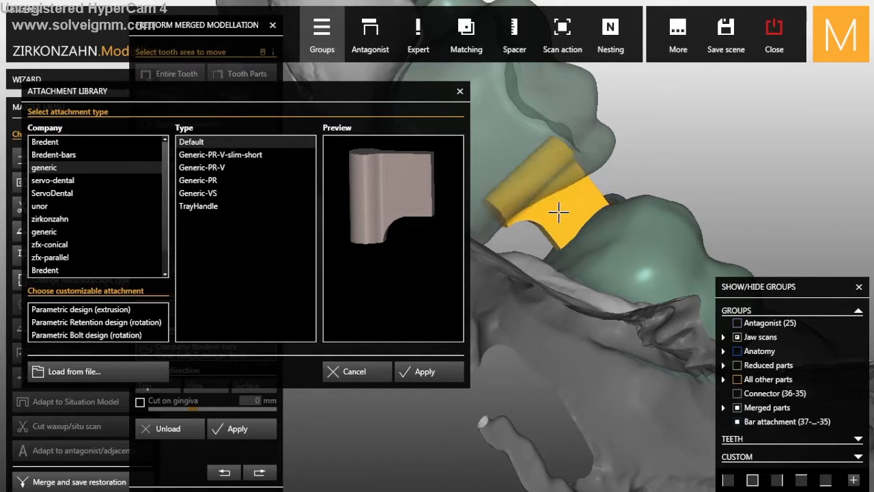
{"action": "left_click_drag", "start_coordinate": [558, 213], "coordinate": [566, 222]}
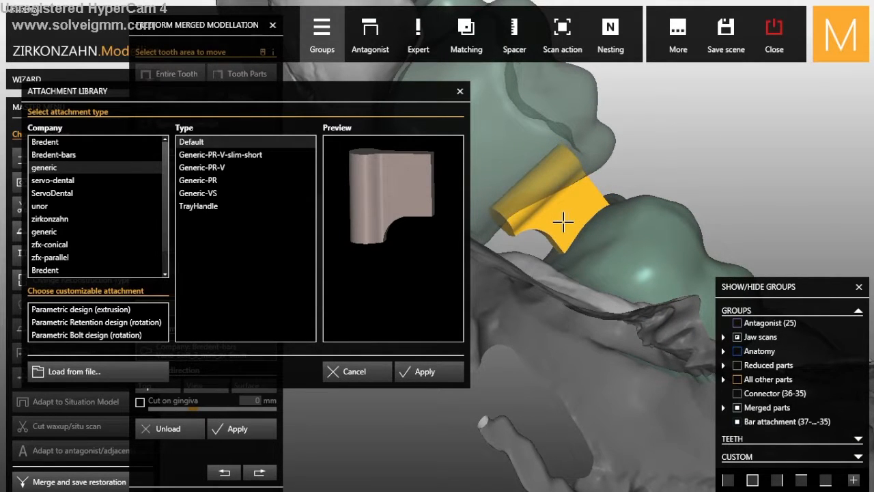
- Accept the generic Default attachment type and apply the attachment to the merged parts
{"action": "right_click_drag", "start_coordinate": [564, 220], "coordinate": [471, 365]}
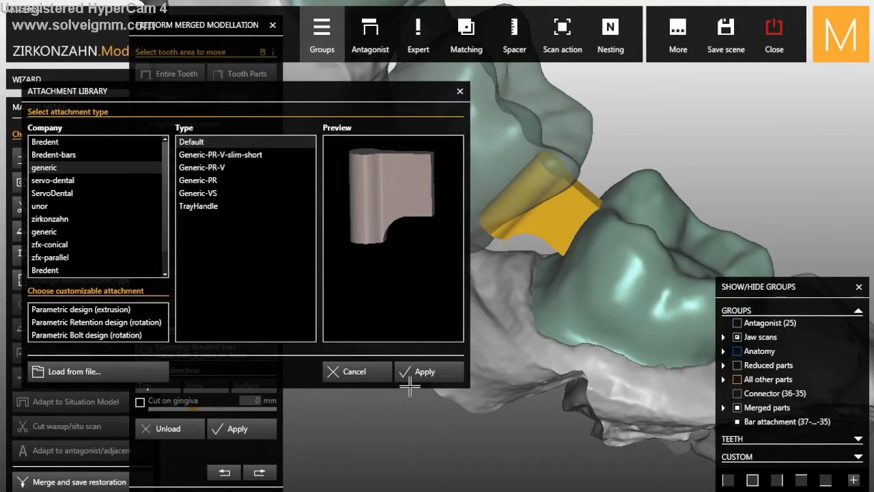
{"action": "left_click", "coordinate": [426, 370]}
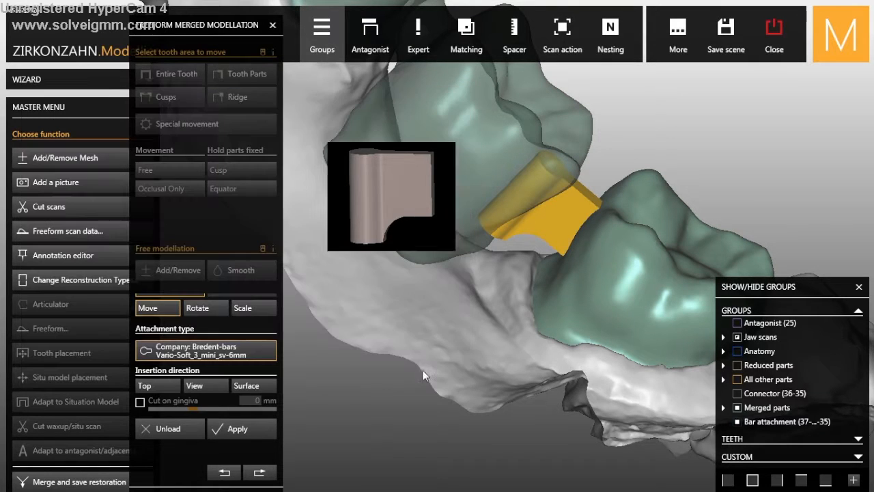
{"action": "left_click", "coordinate": [238, 429]}
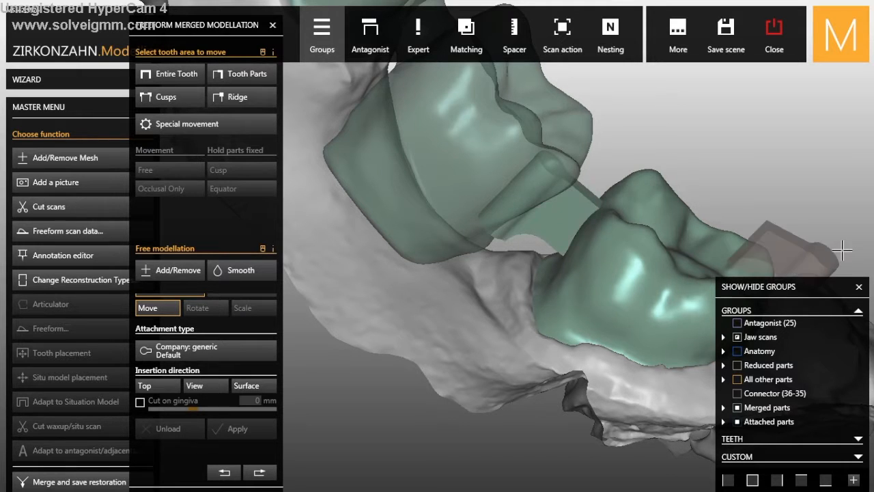
- Finish freeforming and save the modifications to the tooth 37 coping and the 36-35 bridge
{"action": "scroll", "coordinate": [796, 144], "scroll_direction": "down", "scroll_amount": 5}
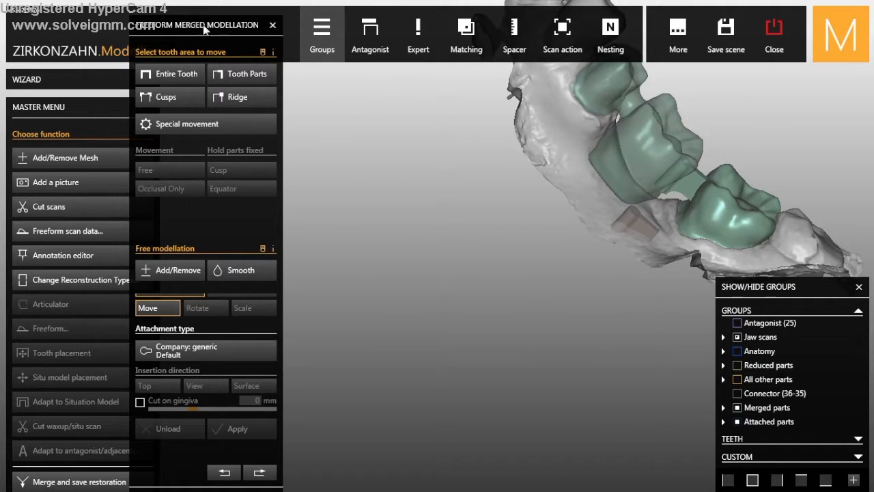
{"action": "left_click_drag", "start_coordinate": [204, 29], "coordinate": [203, 19]}
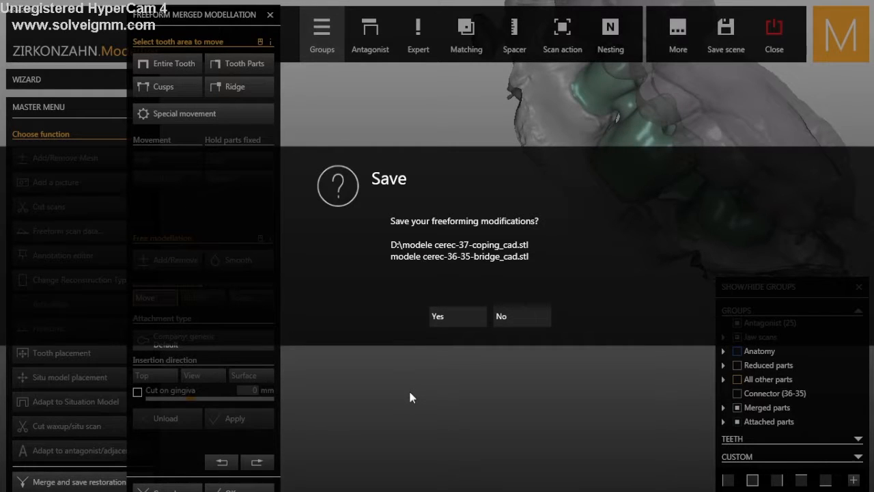
{"action": "left_click", "coordinate": [461, 324]}
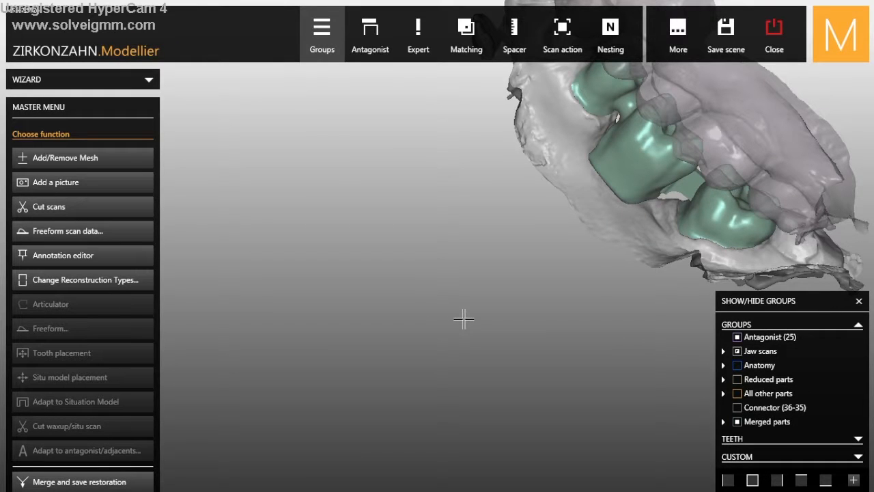
- Hide the antagonist and the jaw scans, leaving only the merged parts displayed
{"action": "scroll", "coordinate": [482, 292], "scroll_direction": "down", "scroll_amount": 5}
{"action": "right_click_drag", "start_coordinate": [455, 317], "coordinate": [462, 316]}
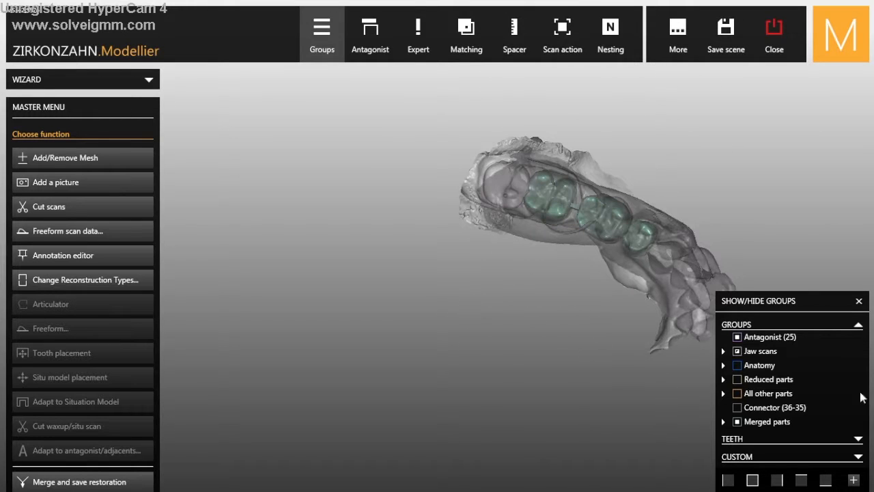
{"action": "left_click", "coordinate": [749, 336]}
{"action": "right_click_drag", "start_coordinate": [555, 331], "coordinate": [558, 328]}
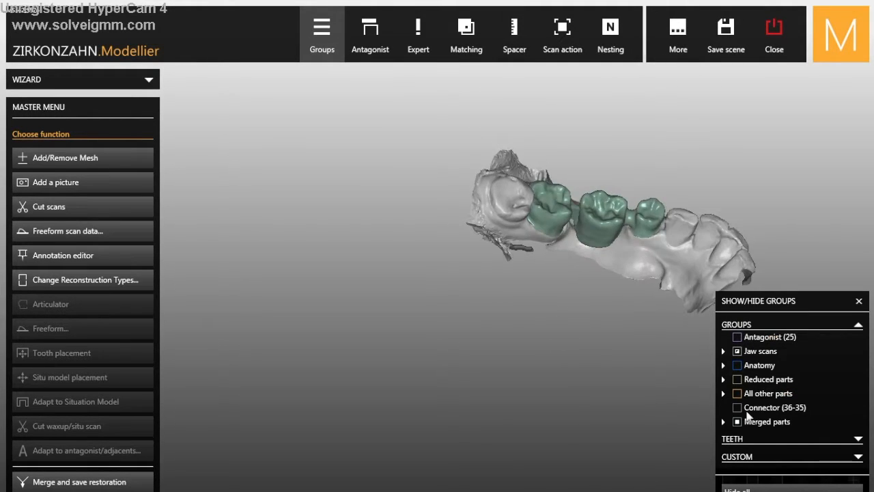
{"action": "left_click", "coordinate": [737, 351]}
- Examine the finished restoration from the side and the chewing surface, checking the attachment between crowns 37 and 36
{"action": "right_click_drag", "start_coordinate": [551, 343], "coordinate": [544, 333]}
{"action": "scroll", "coordinate": [547, 312], "scroll_direction": "up", "scroll_amount": 5}
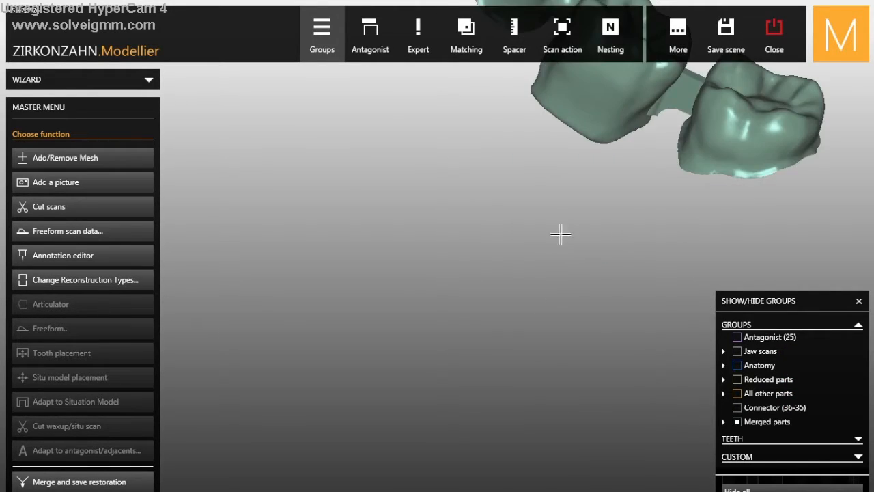
{"action": "middle_click_drag", "start_coordinate": [568, 225], "coordinate": [444, 360]}
{"action": "right_click_drag", "start_coordinate": [489, 322], "coordinate": [492, 319]}
{"action": "mouse_move", "coordinate": [257, 213]}
{"action": "right_mouse_down"}
{"action": "mouse_move", "coordinate": [253, 244]}
{"action": "mouse_move", "coordinate": [260, 218]}
{"action": "right_mouse_up"}
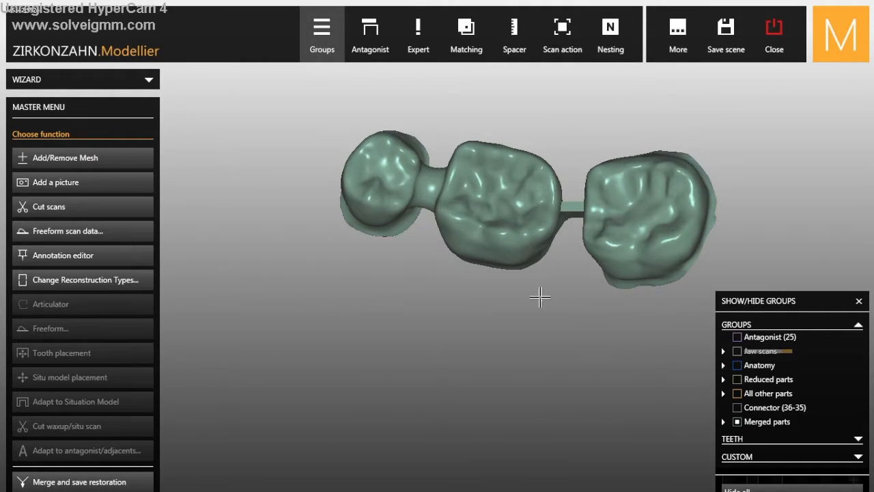
{"action": "scroll", "coordinate": [468, 286], "scroll_direction": "up", "scroll_amount": 4}
{"action": "scroll", "coordinate": [468, 285], "scroll_direction": "down", "scroll_amount": 5}
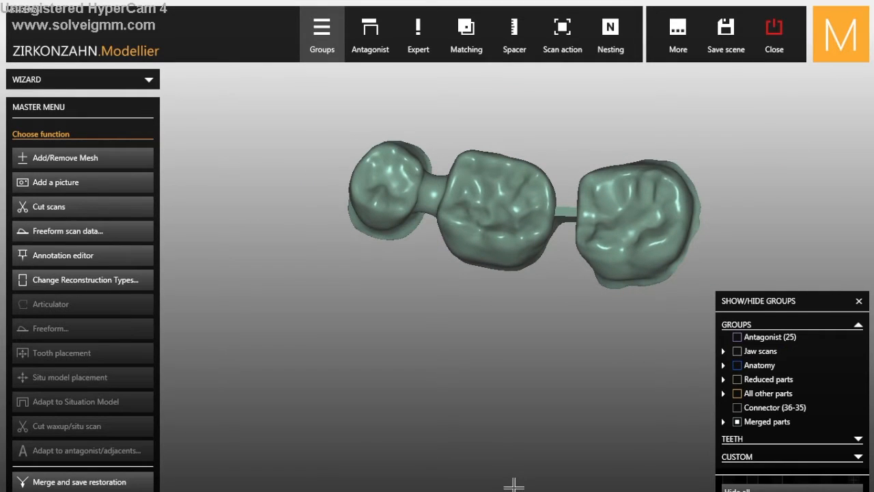